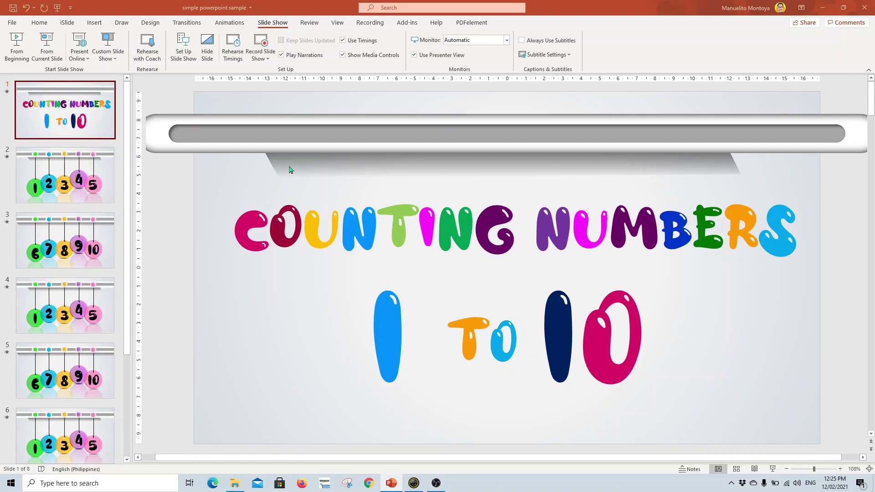
# Step: Page through the eight slide thumbnails with the arrow keys, passing the hanging 1 to 5 balls
pyautogui.click(97, 123)
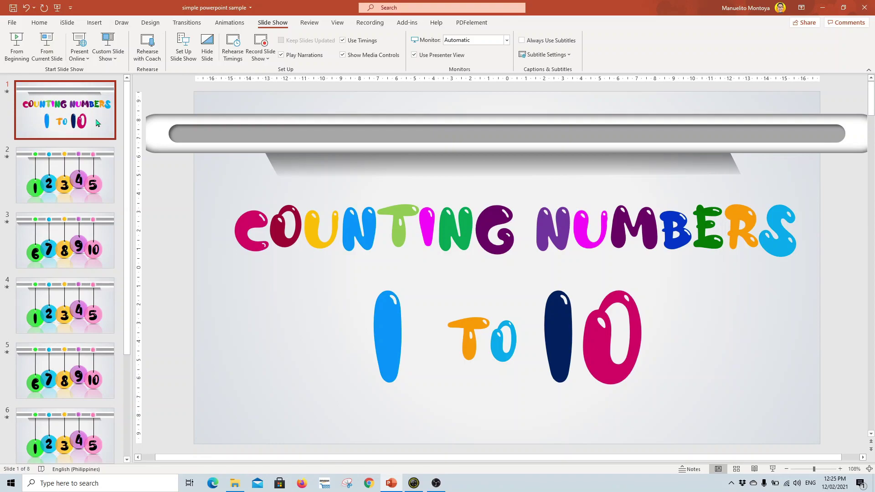
pyautogui.press('Down')
pyautogui.press('Down')
pyautogui.press('Down')
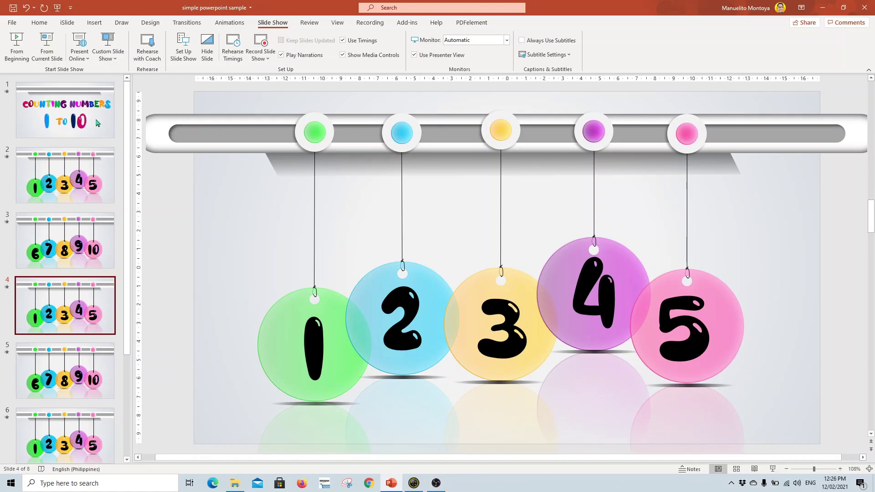
pyautogui.press('Down')
pyautogui.press('Down')
pyautogui.press('Down')
pyautogui.press('Down')
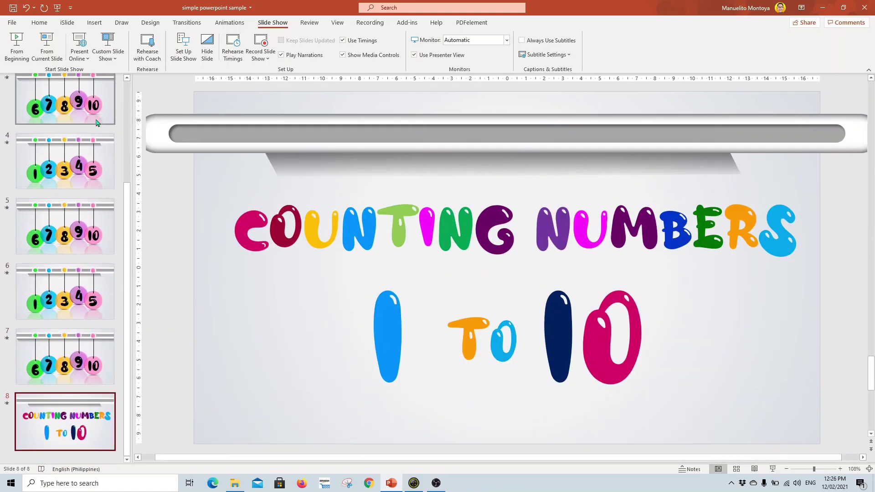
pyautogui.press('Up')
pyautogui.press('Up')
pyautogui.press('Up')
pyautogui.press('Up')
pyautogui.press('Up')
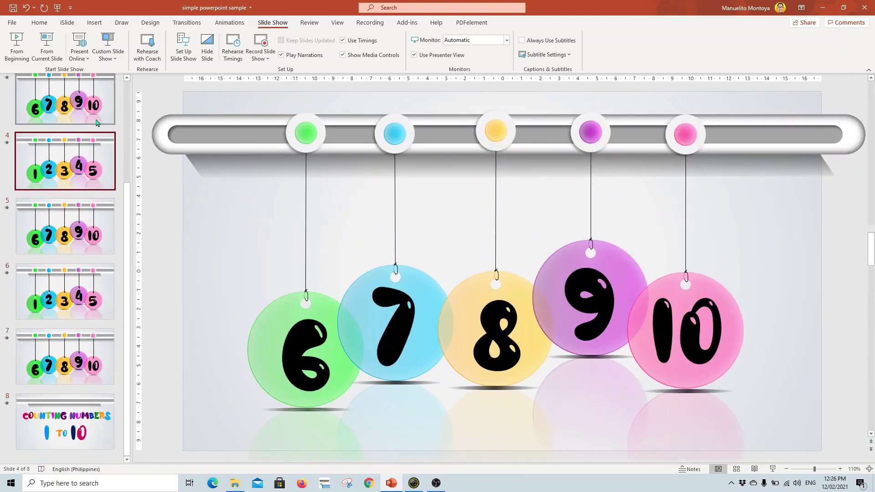
pyautogui.press('Up')
pyautogui.press('Up')
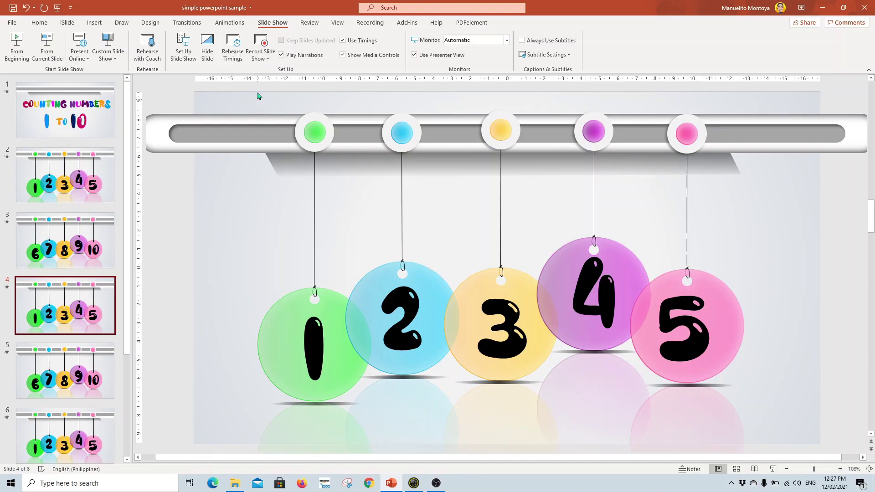
# Step: Start Record Slide Show from the beginning on the 'Counting Numbers 1 to 10' title slide
pyautogui.click(267, 57)
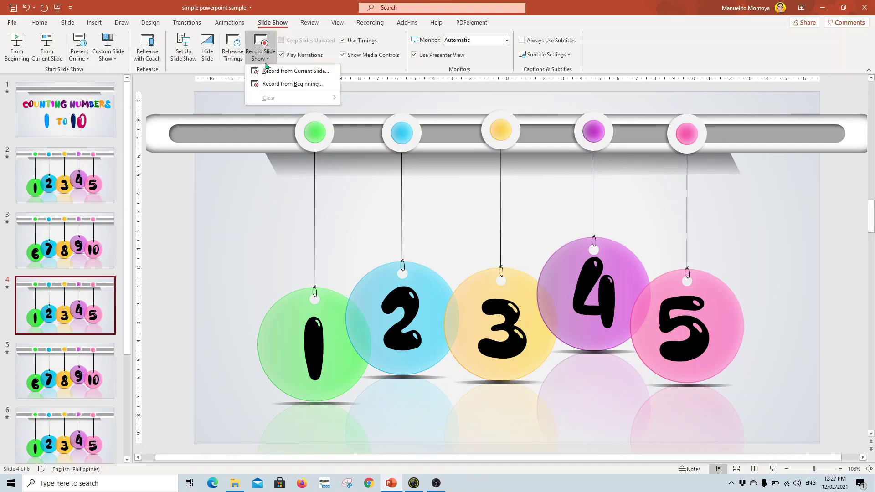
pyautogui.click(319, 85)
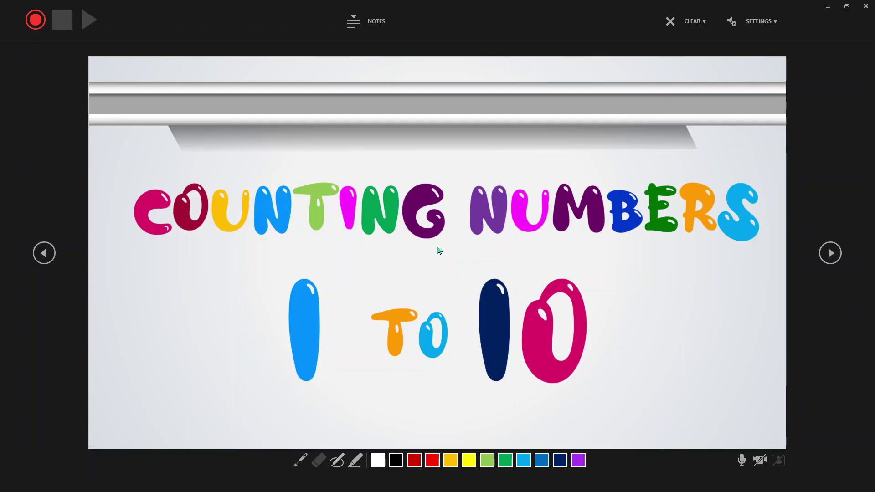
# Step: Switch the display mode with Win+P and show the speaker notes in the recorder
pyautogui.press('super+p')
pyautogui.press('Return')
pyautogui.click(381, 26)
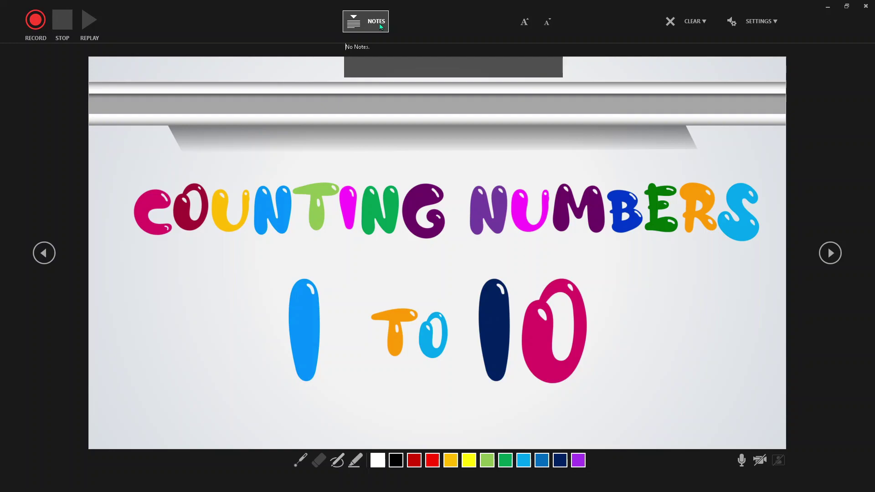
# Step: Check the Clear recording options, then bring up the microphone and camera settings
pyautogui.click(706, 21)
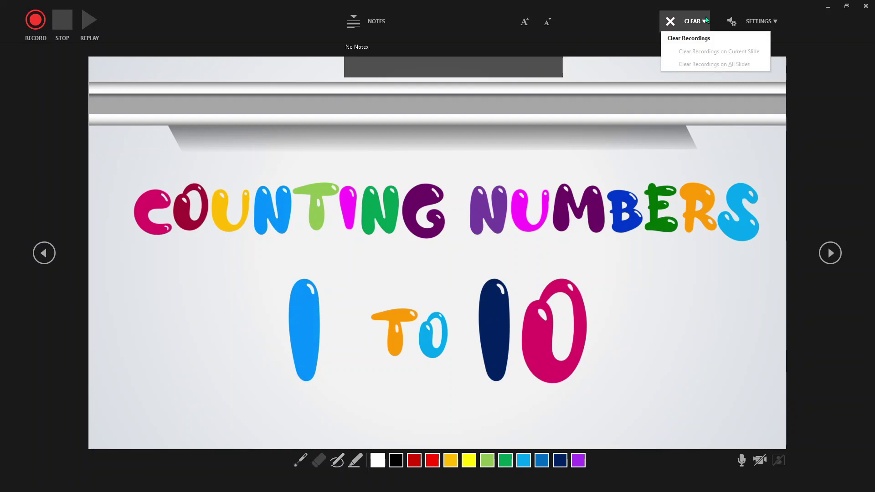
pyautogui.click(770, 23)
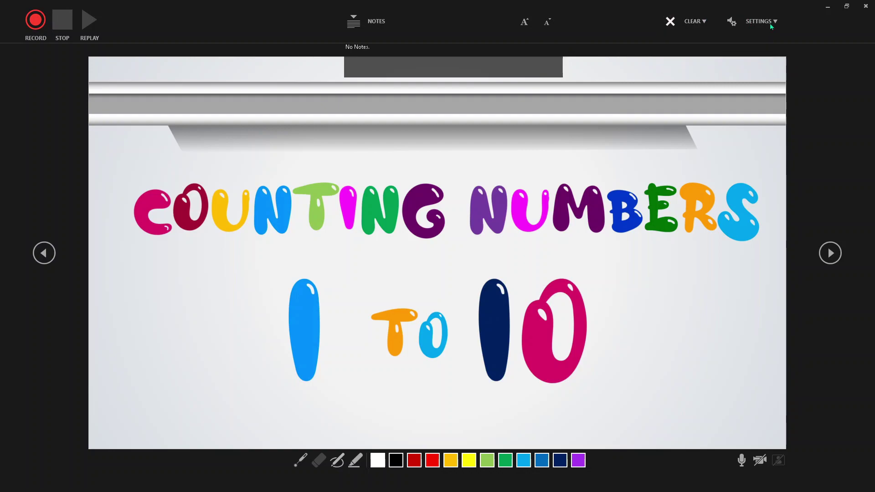
pyautogui.click(770, 23)
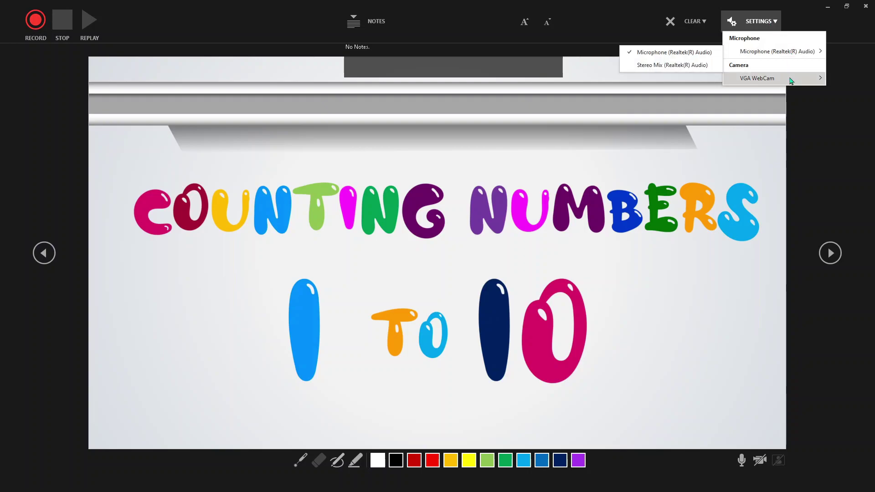
# Step: Choose Snap Camera as the recording camera and toggle its preview off and back on
pyautogui.moveTo(791, 80)
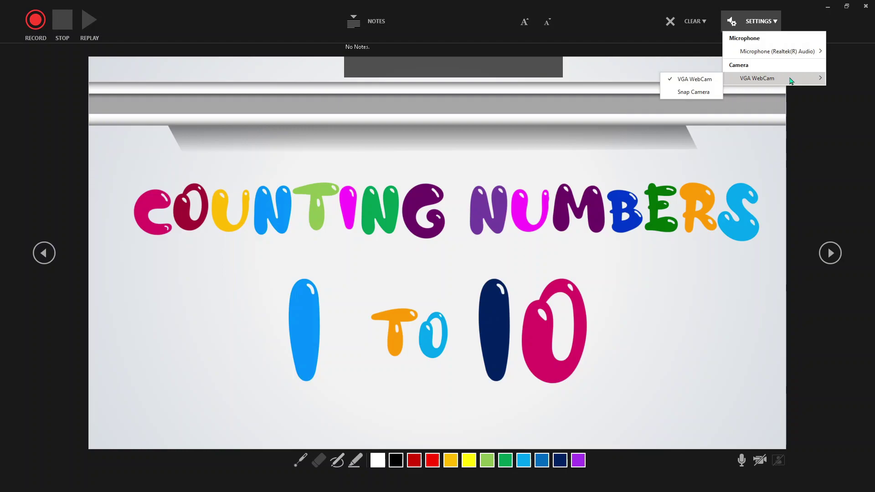
pyautogui.click(693, 92)
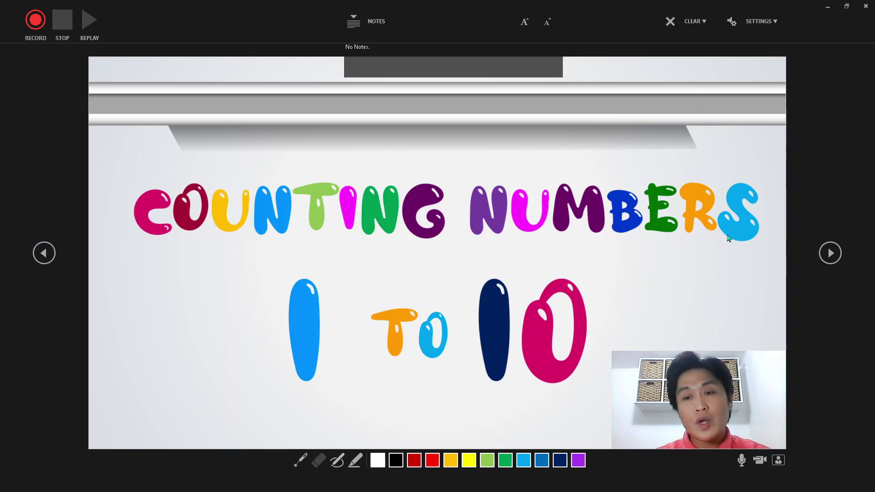
pyautogui.click(761, 461)
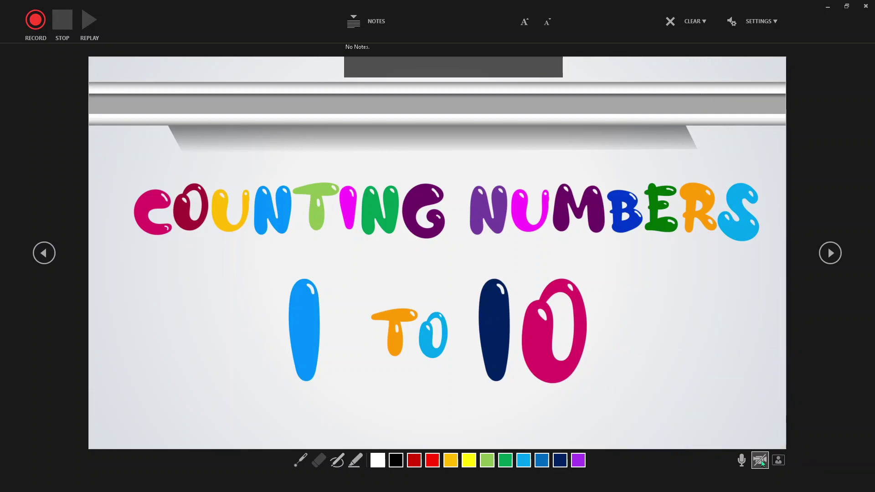
pyautogui.click(760, 461)
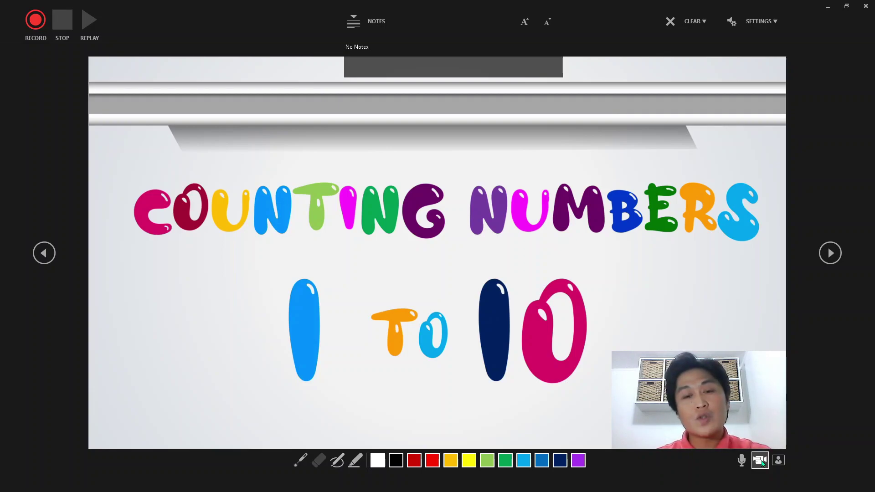
# Step: Select the pen tool and confirm Snap Camera is still the checked recording camera
pyautogui.click(299, 462)
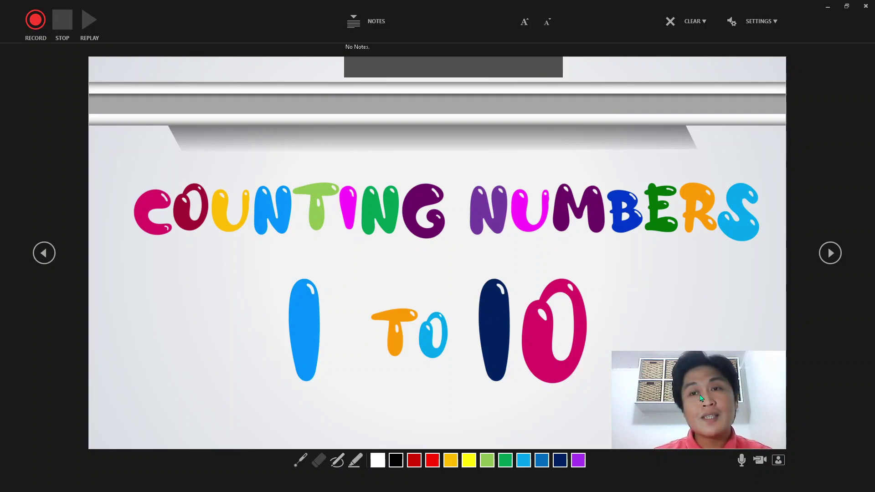
pyautogui.click(758, 21)
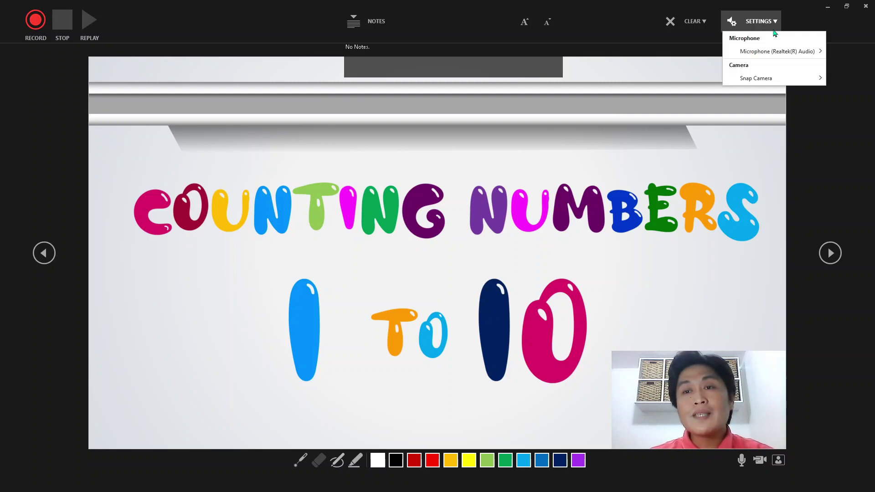
pyautogui.moveTo(781, 78)
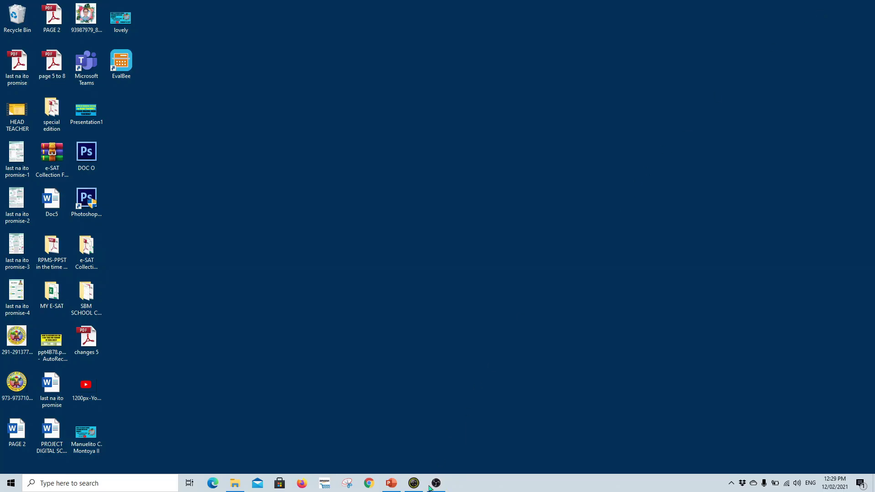
# Step: In Snap Camera, search 'apple' and apply the red apple face lens, then return to PowerPoint
pyautogui.click(413, 485)
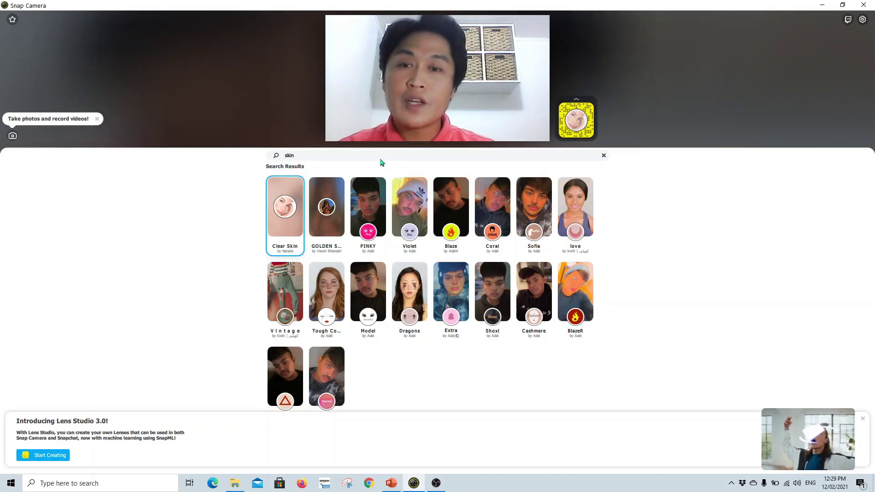
pyautogui.press('BackSpace')
pyautogui.press('BackSpace')
pyautogui.press('BackSpace')
pyautogui.press('BackSpace')
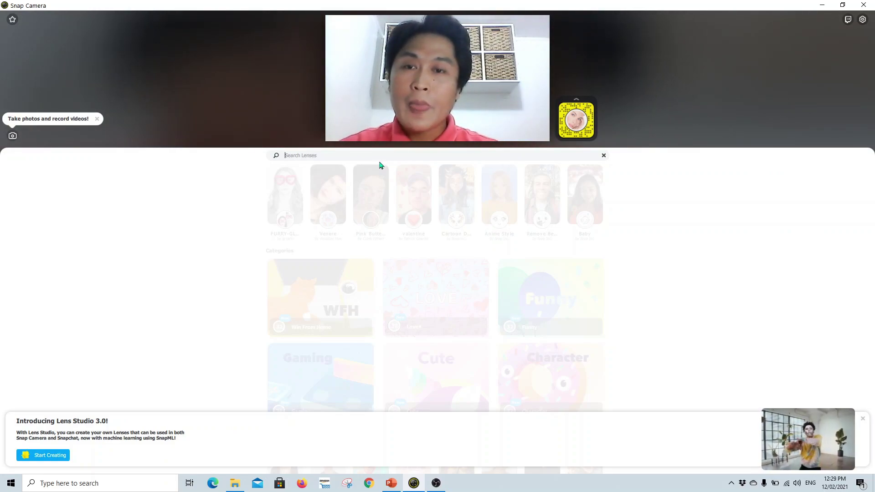
pyautogui.write('apple')
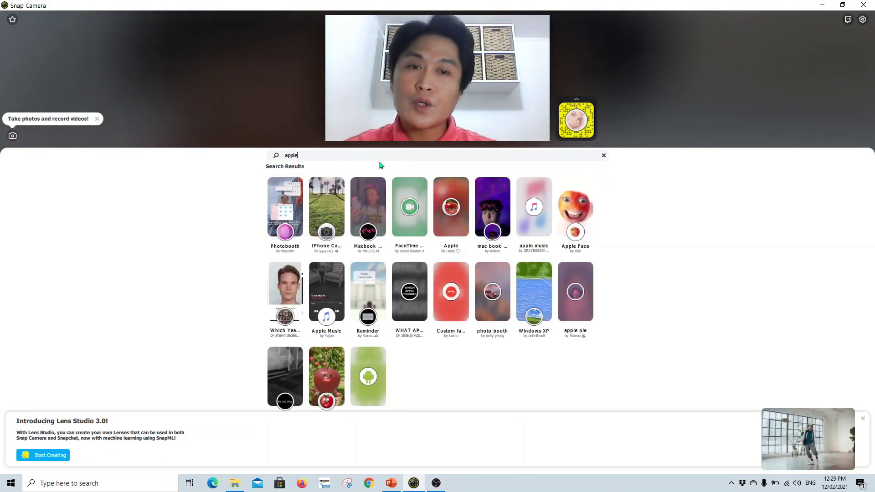
pyautogui.click(452, 209)
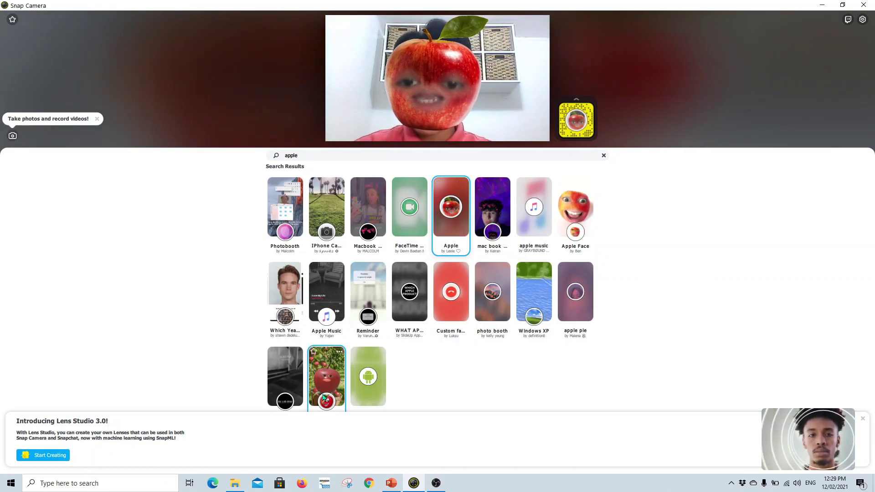
pyautogui.click(325, 399)
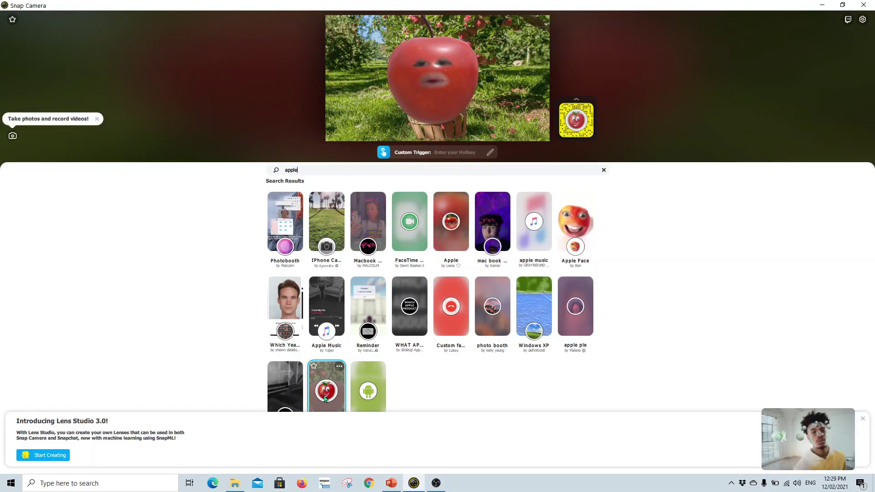
pyautogui.click(391, 485)
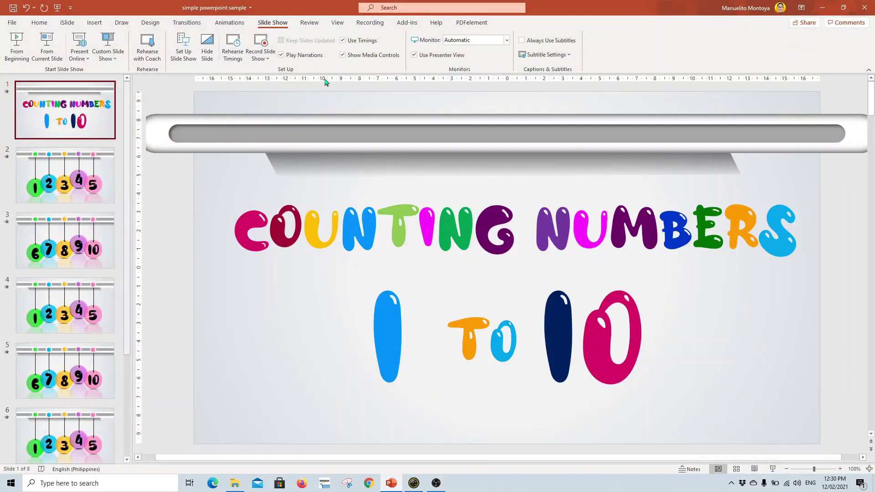
# Step: Reopen the slide show recorder on the title slide with the apple-face camera preview
pyautogui.click(260, 55)
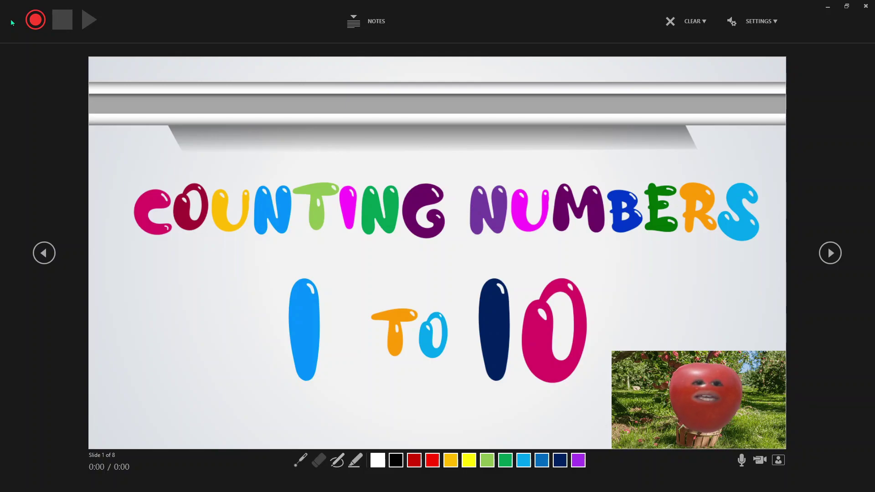
# Step: Record a brief test take on the title slide, stop it, and clear the recording
pyautogui.click(35, 22)
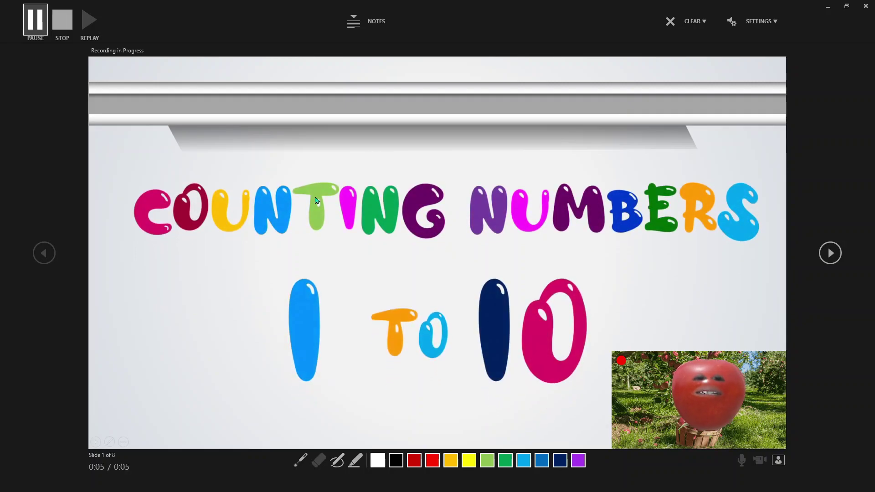
pyautogui.click(62, 25)
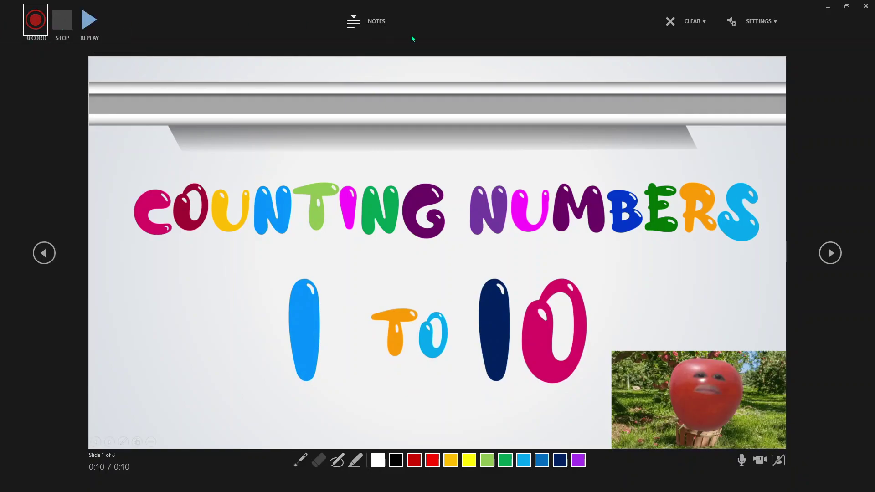
pyautogui.click(702, 25)
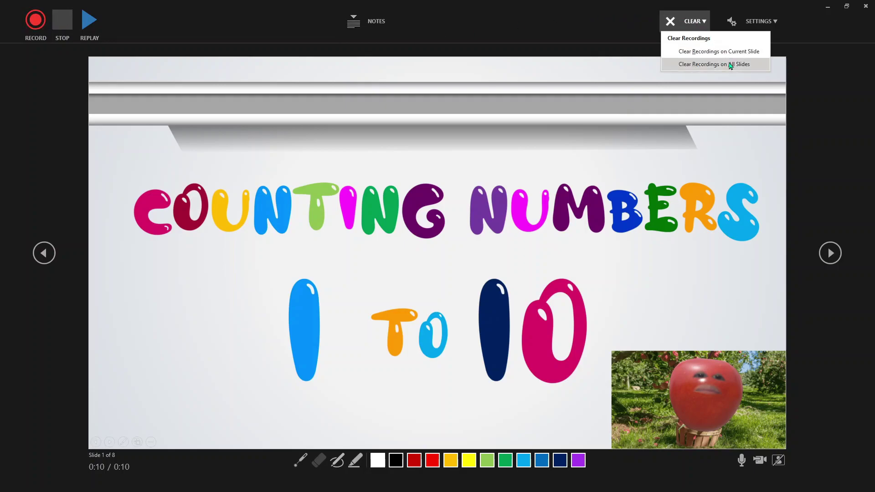
pyautogui.click(730, 53)
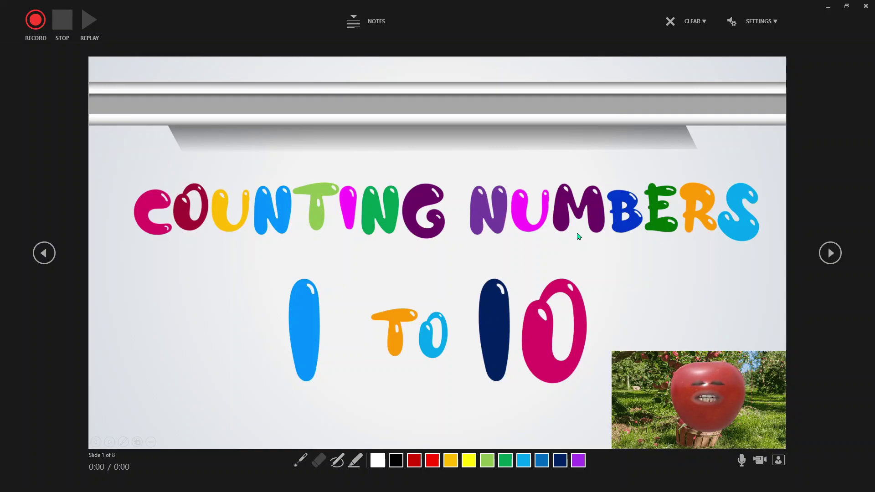
# Step: Start the narrated recording and advance through slides 2 and 3 to slide 4
pyautogui.click(39, 28)
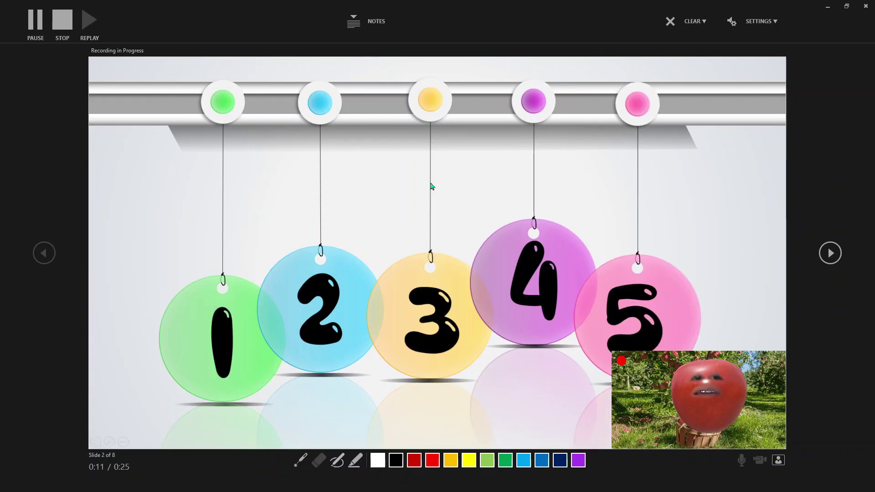
pyautogui.click(433, 187)
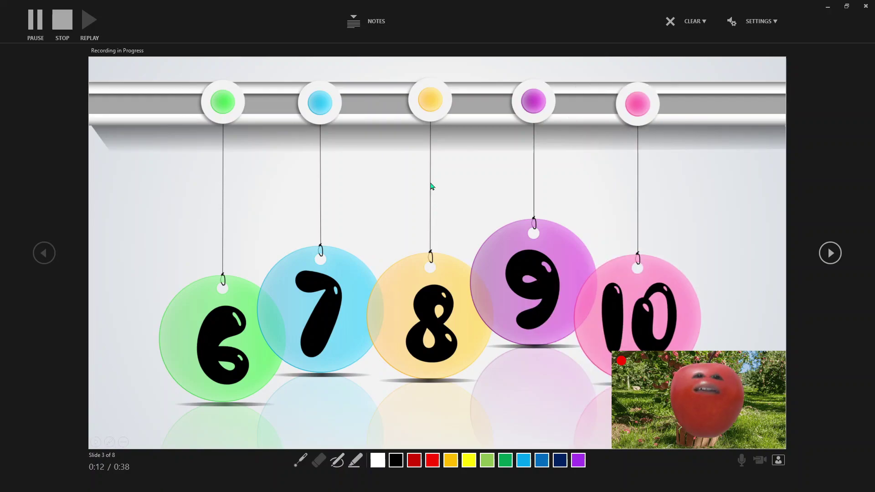
pyautogui.press('Right')
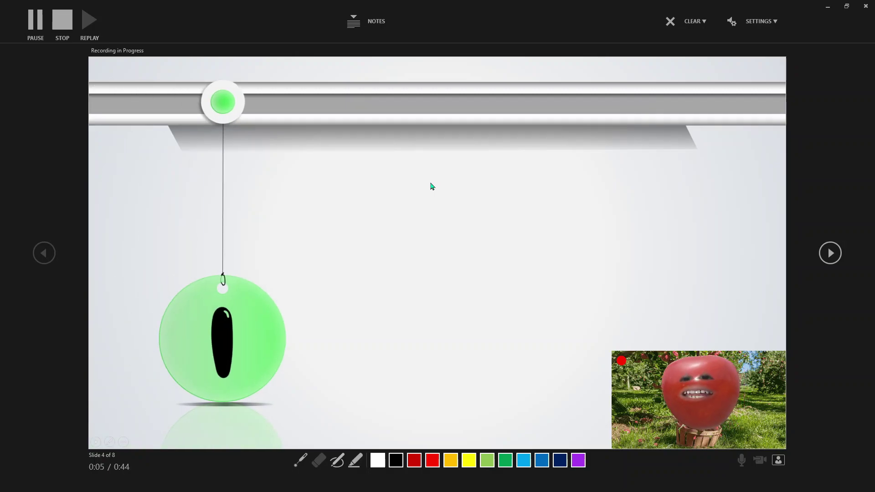
# Step: Reveal the blue 2, orange 3, purple 4 and pink 5 ornaments, then move to slide 5
pyautogui.click(432, 186)
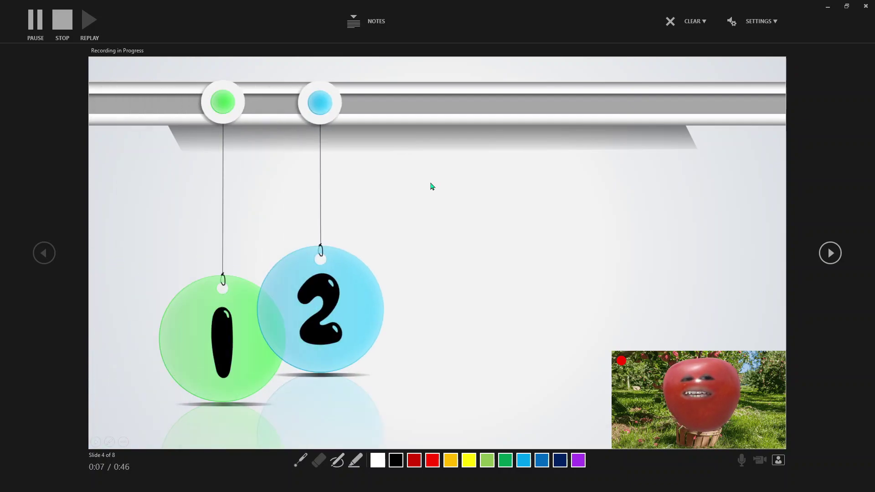
pyautogui.click(433, 186)
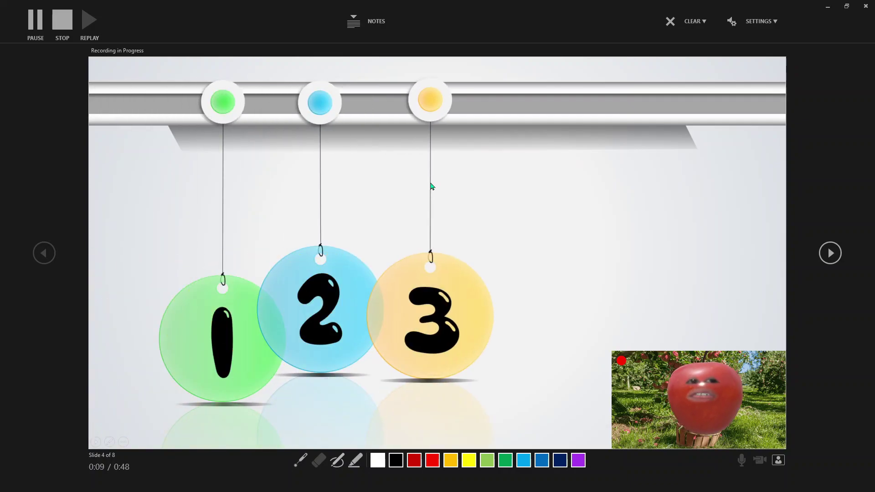
pyautogui.click(433, 187)
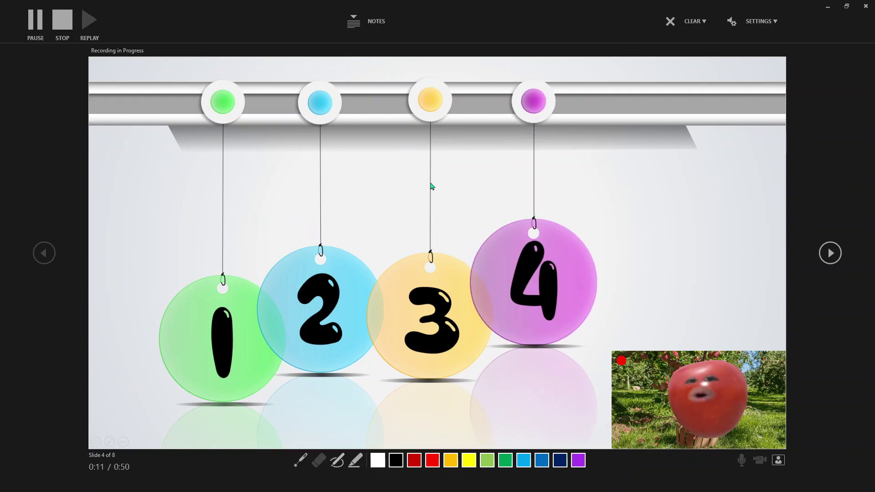
pyautogui.click(432, 186)
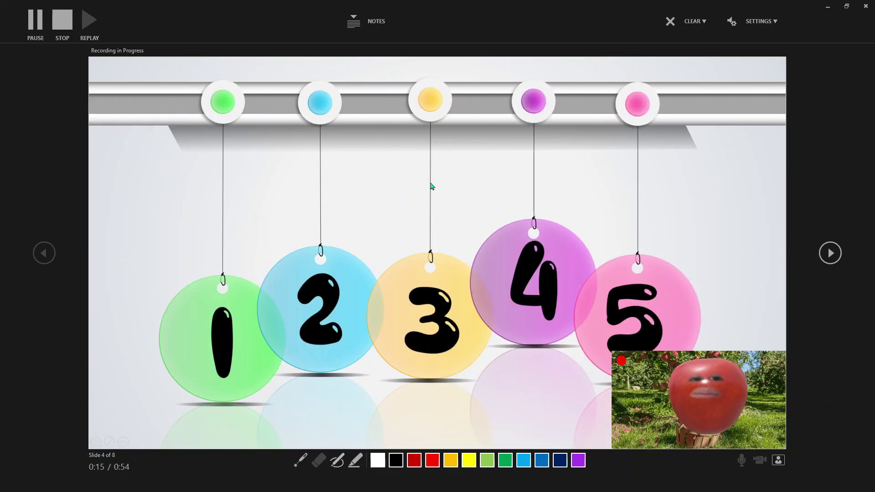
pyautogui.click(433, 186)
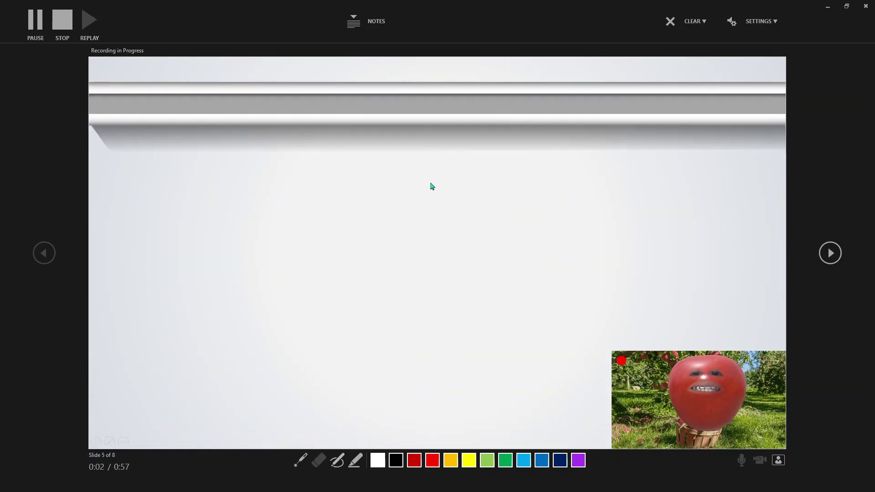
# Step: Reveal the green 6, blue 7, yellow 8, purple 9 and pink 10 pendants
pyautogui.click(432, 186)
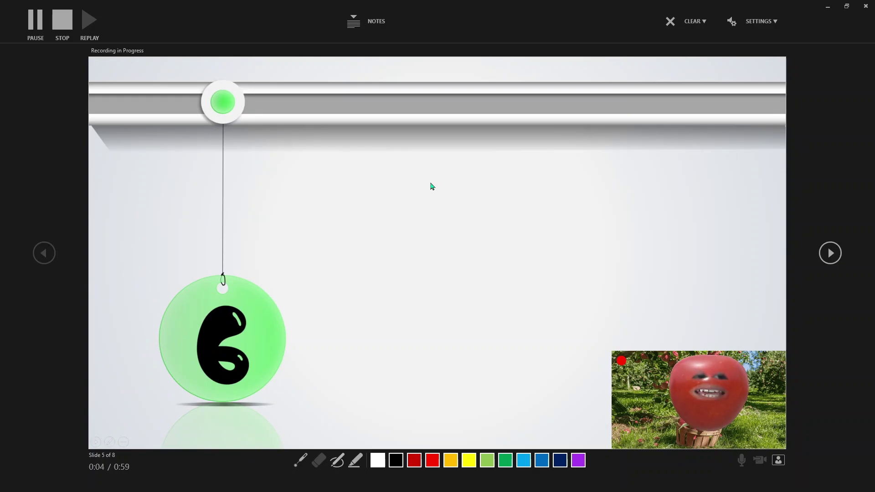
pyautogui.click(432, 186)
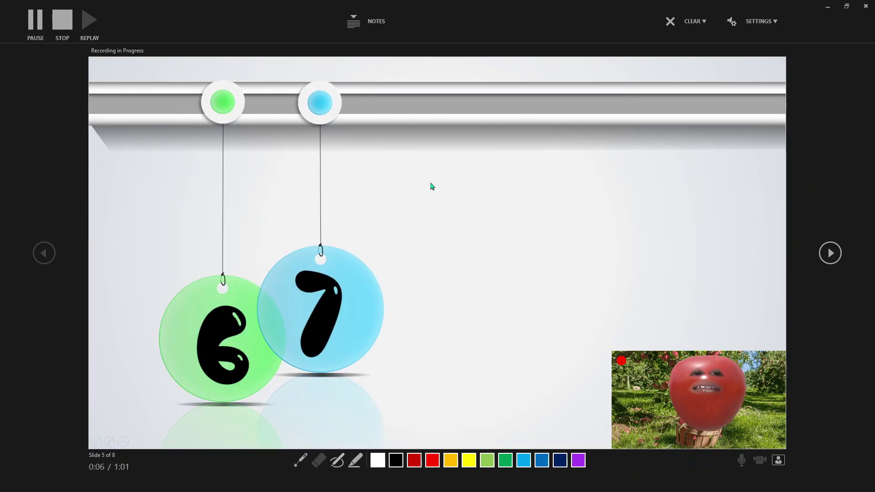
pyautogui.click(432, 186)
pyautogui.click(432, 187)
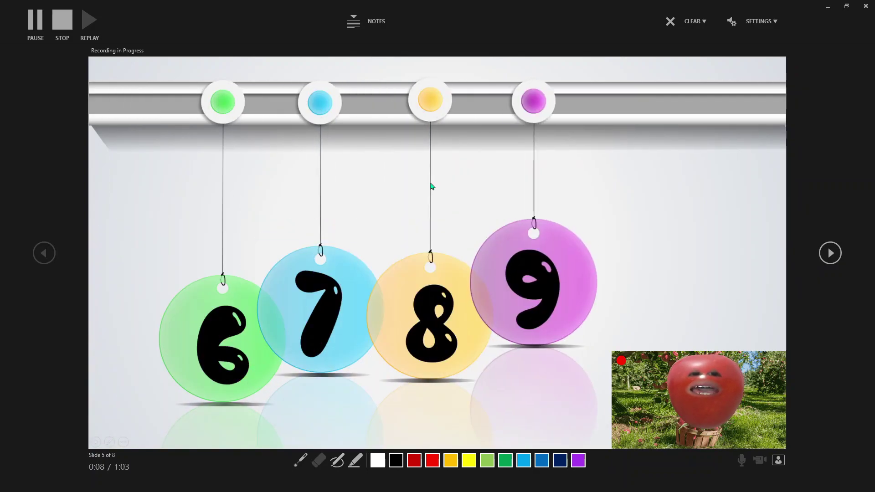
pyautogui.click(432, 187)
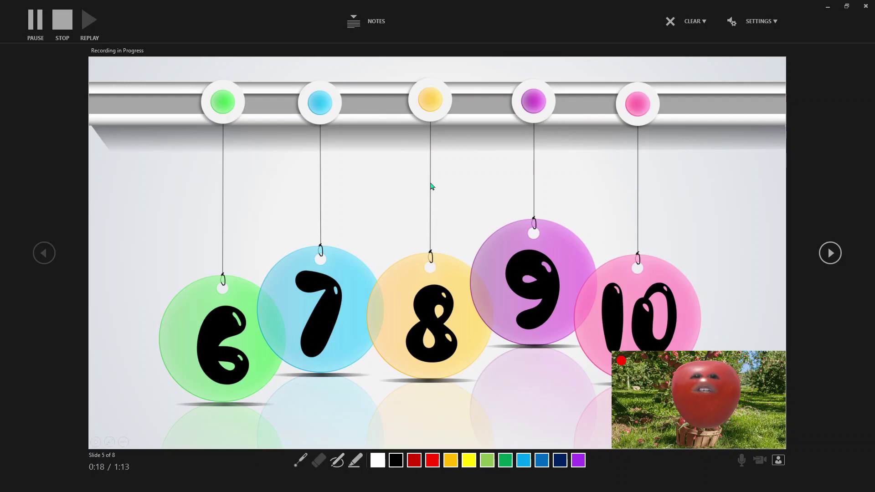
# Step: Advance the recording through slides 6 and 7 to the final slide 8
pyautogui.click(432, 186)
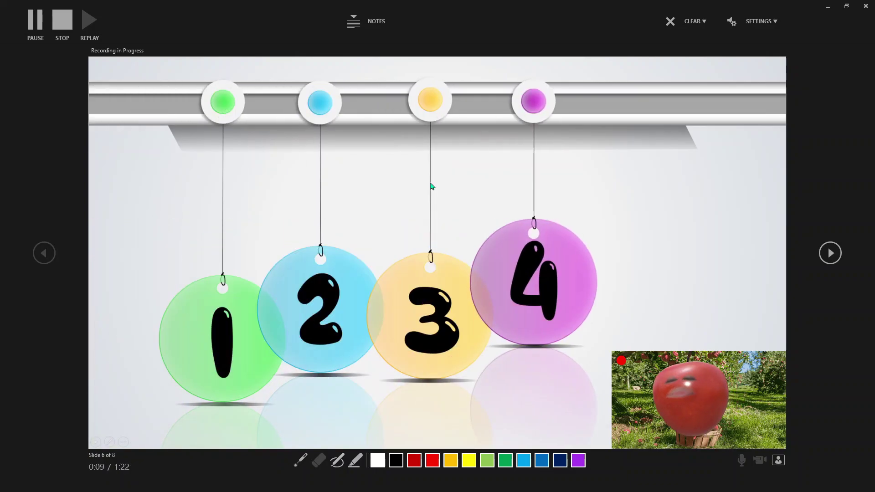
pyautogui.click(432, 186)
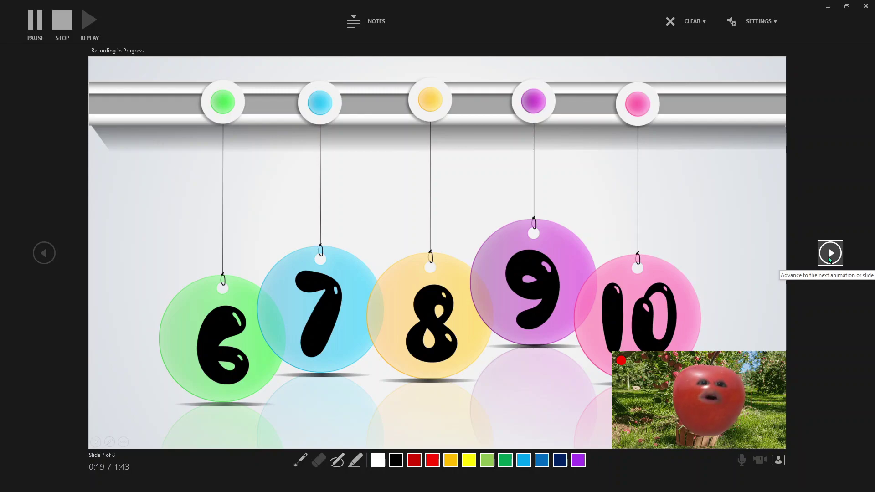
pyautogui.click(830, 254)
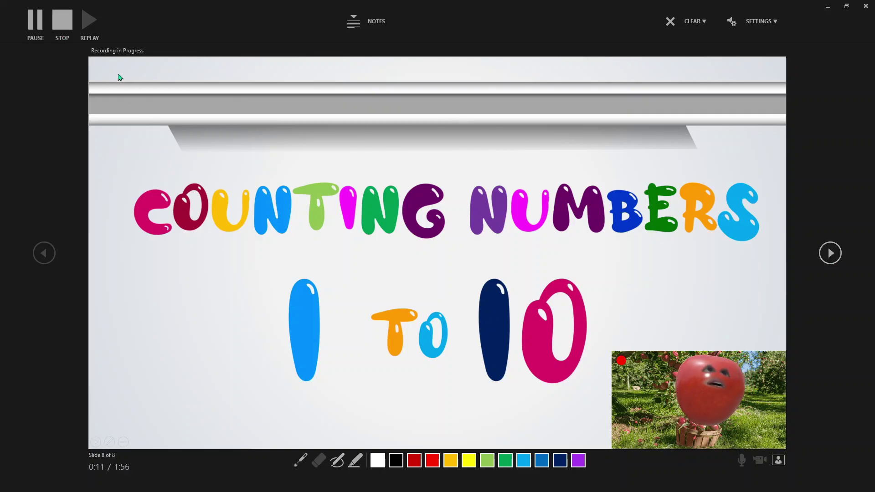
# Step: Stop the recording at 2:05, return to slide 1, and replay it, pausing at 0:05
pyautogui.click(63, 28)
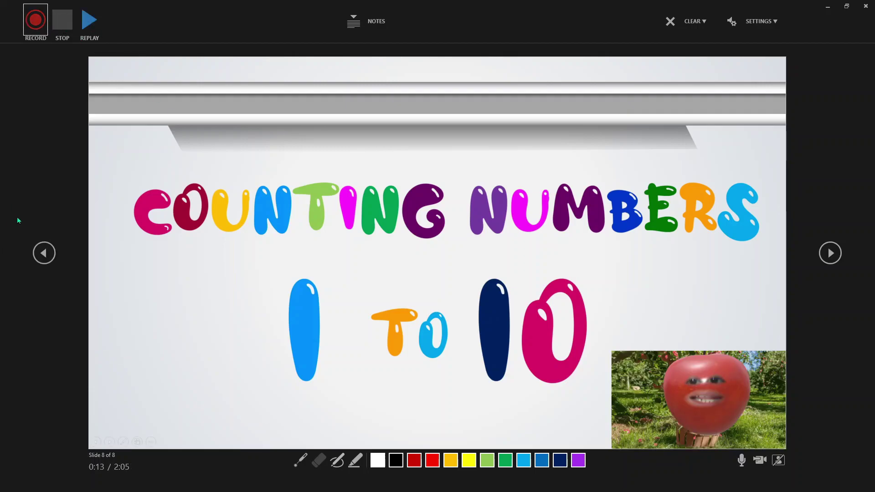
pyautogui.click(41, 255)
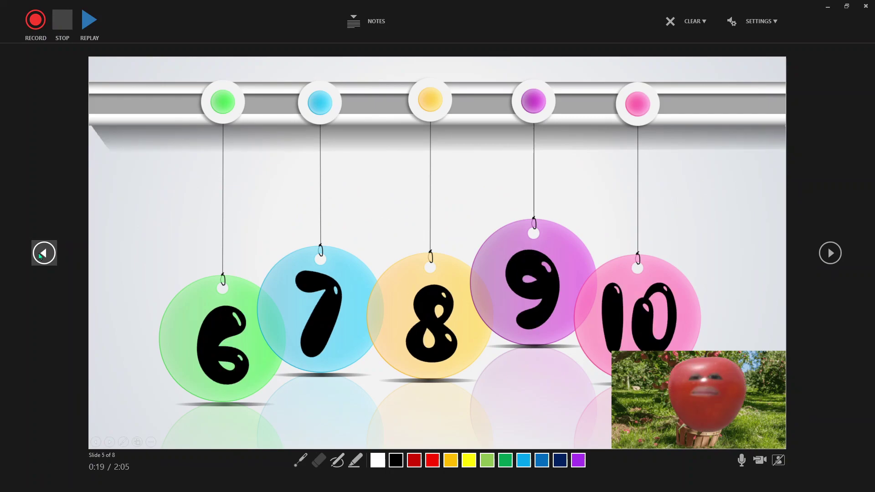
pyautogui.click(41, 255)
pyautogui.click(41, 255)
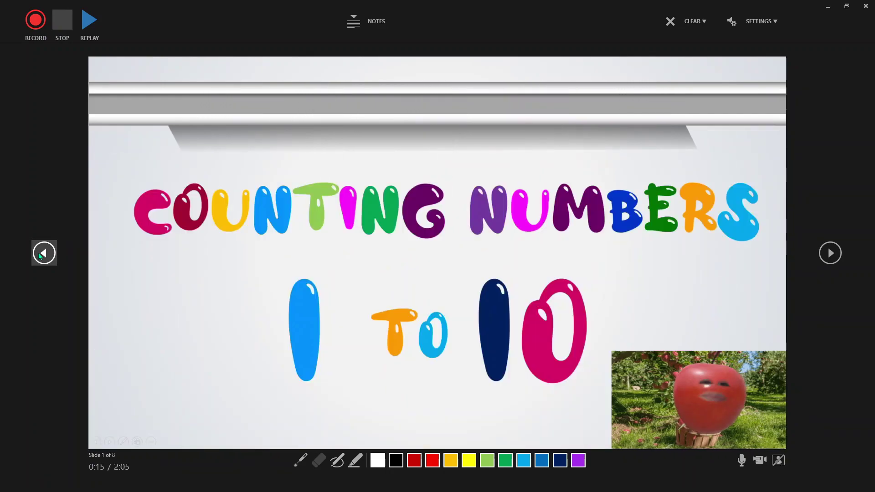
pyautogui.click(89, 21)
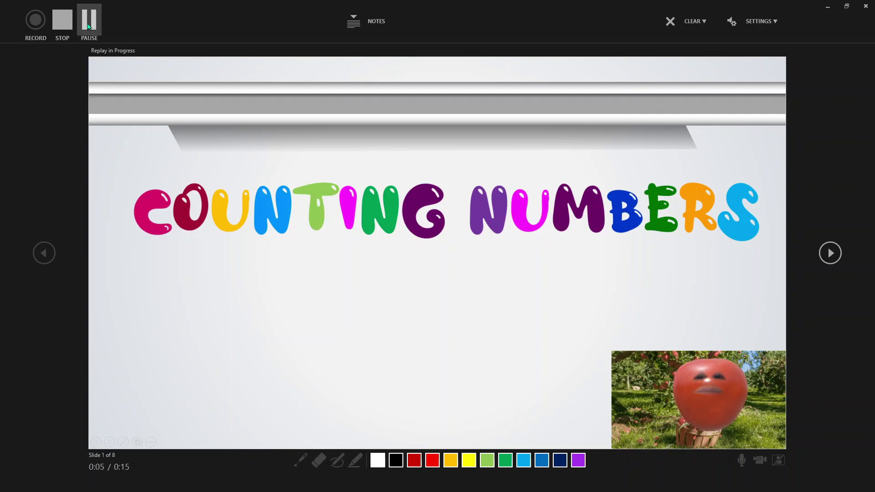
pyautogui.click(89, 27)
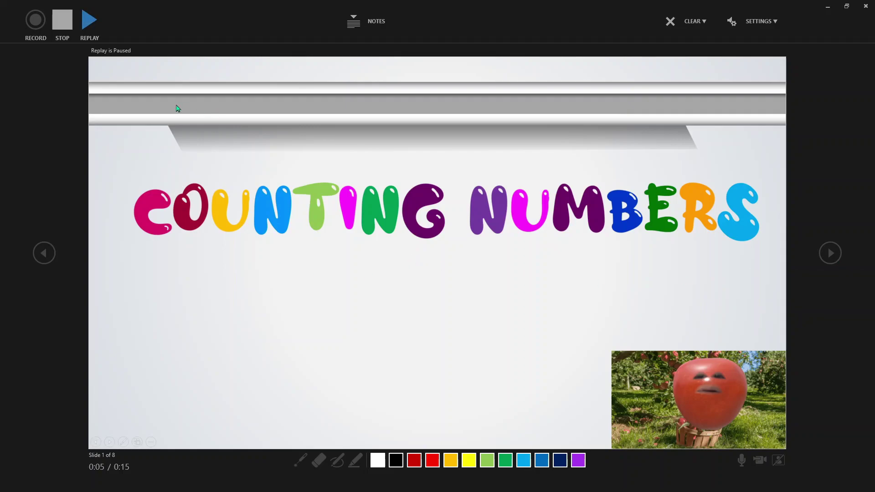
# Step: Stop the narration replay without clearing any recordings
pyautogui.click(705, 23)
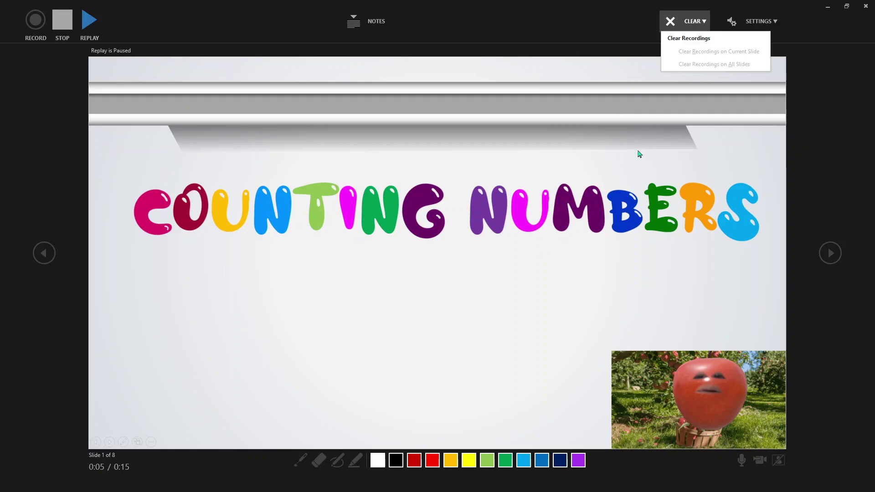
pyautogui.click(631, 163)
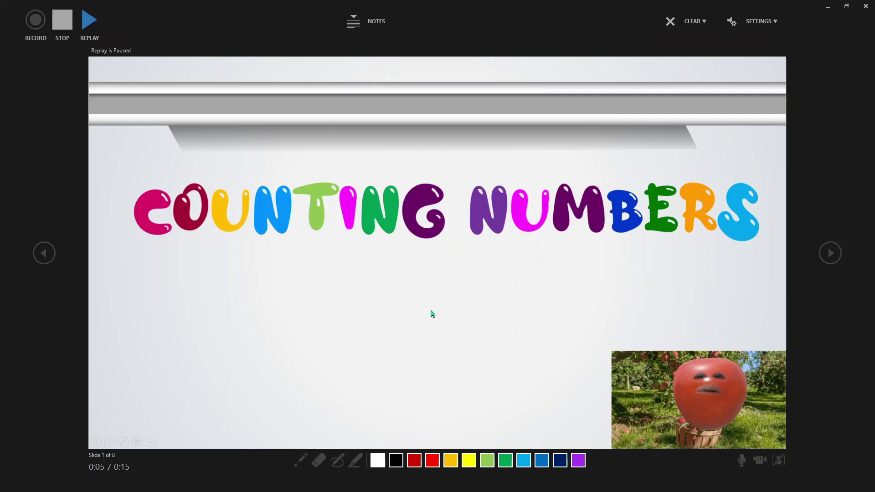
pyautogui.click(62, 19)
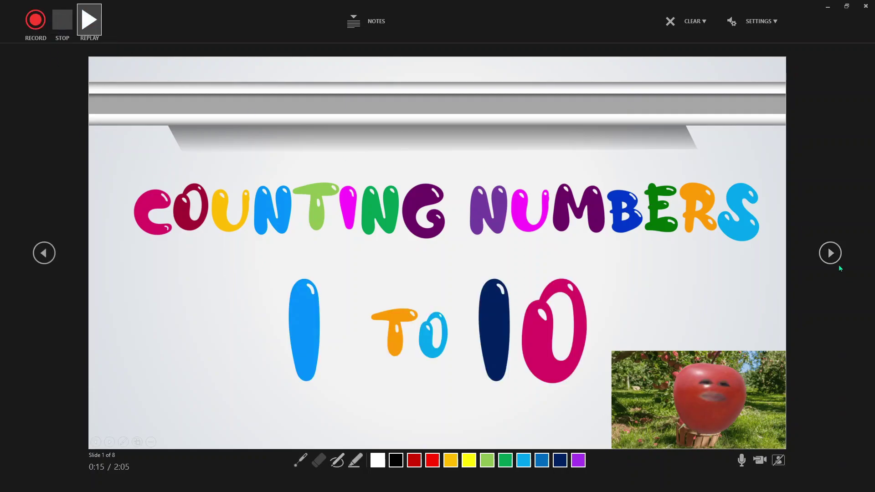
# Step: Advance to slide 2 with balloons 1 to 5, leaving all recordings uncleared
pyautogui.click(835, 252)
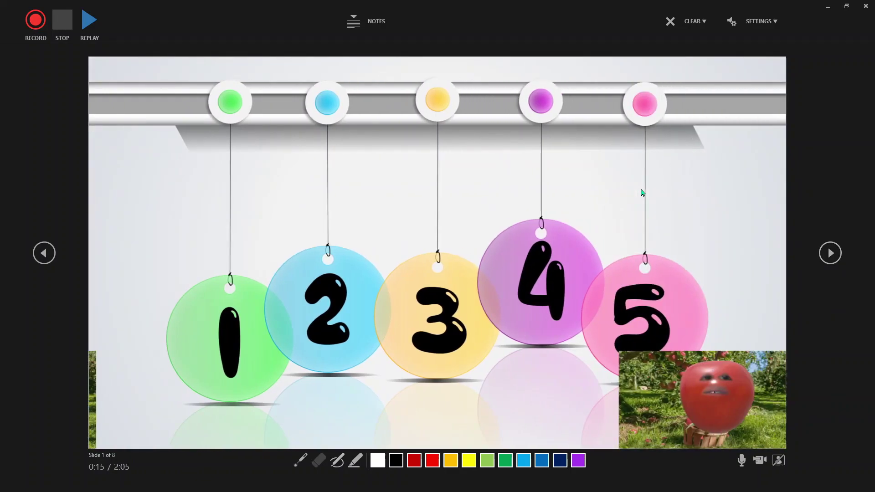
pyautogui.click(704, 24)
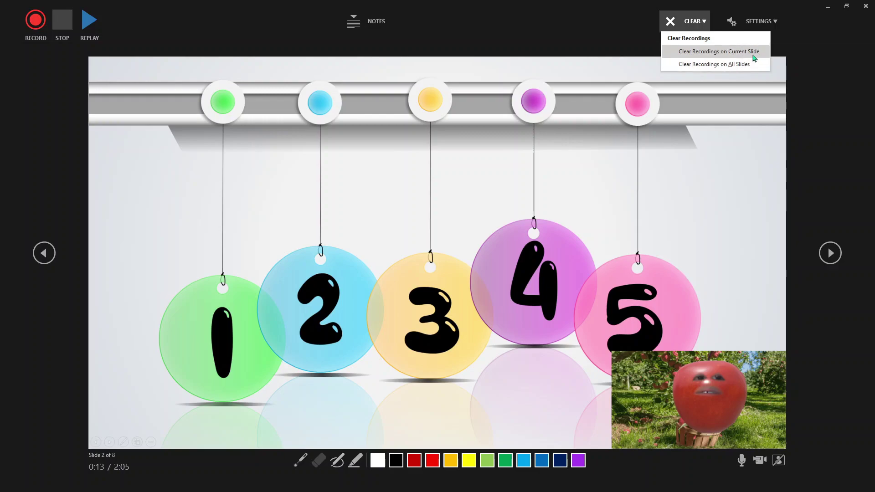
pyautogui.click(814, 145)
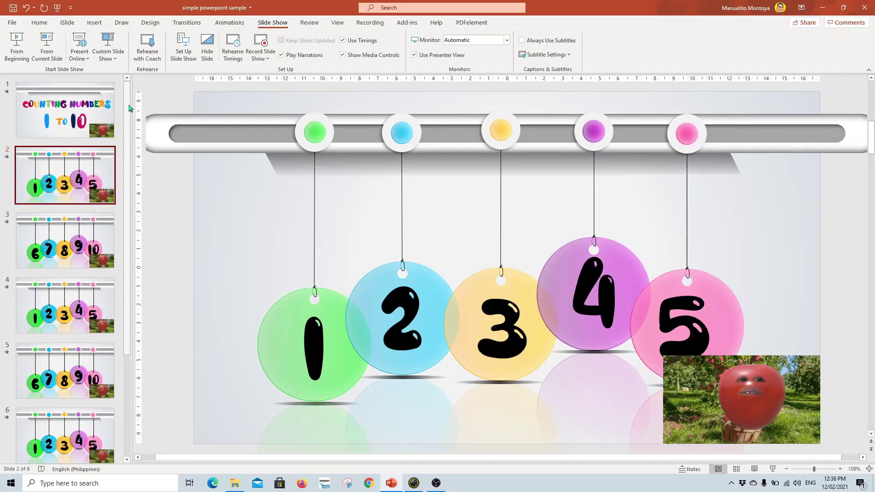
# Step: Scroll the slide thumbnail pane to the bottom to list slides 3 to 8
pyautogui.moveTo(129, 108); pyautogui.dragTo(136, 339)
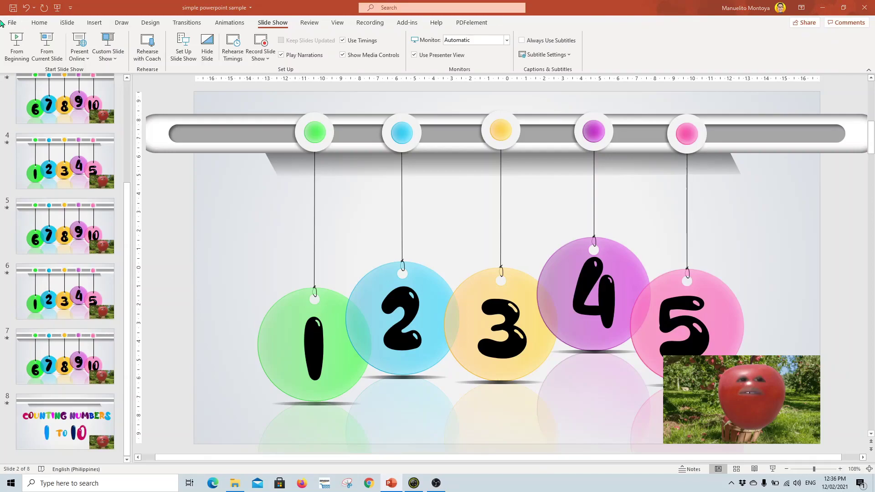
pyautogui.press('super+p')
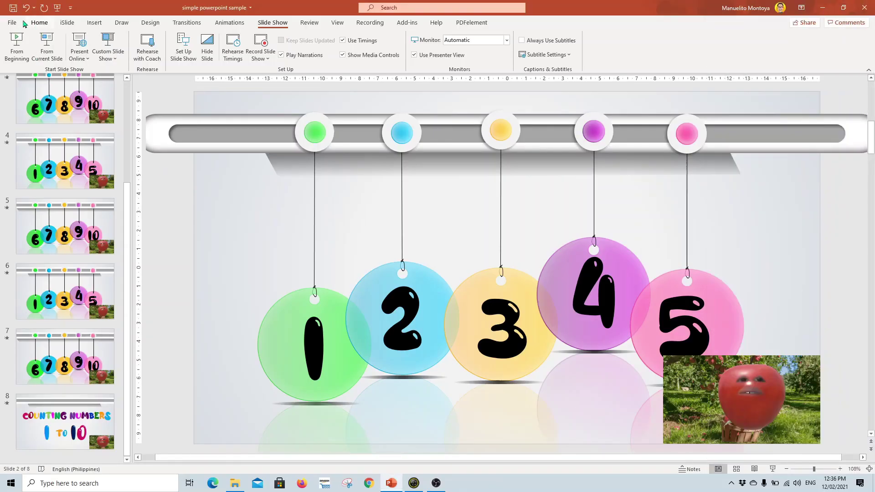
# Step: Set up File > Export > Create a Video with Full HD (1080p) and recorded timings and narrations
pyautogui.click(3, 26)
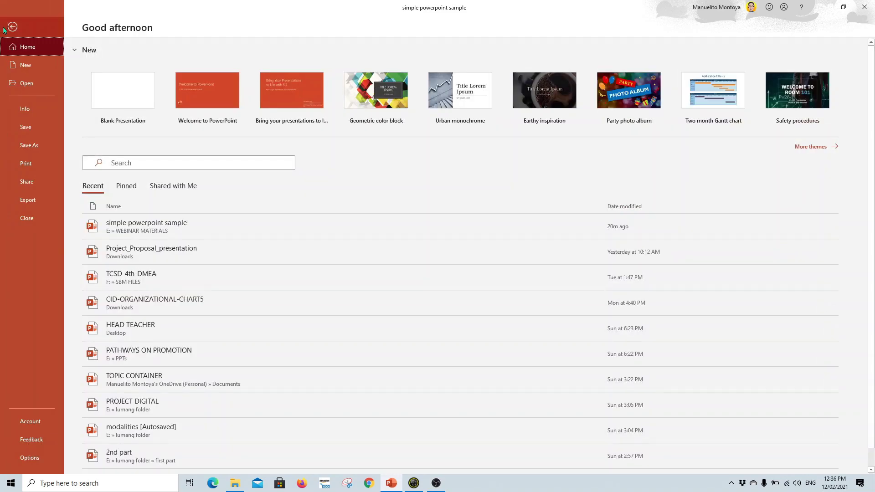
pyautogui.click(41, 205)
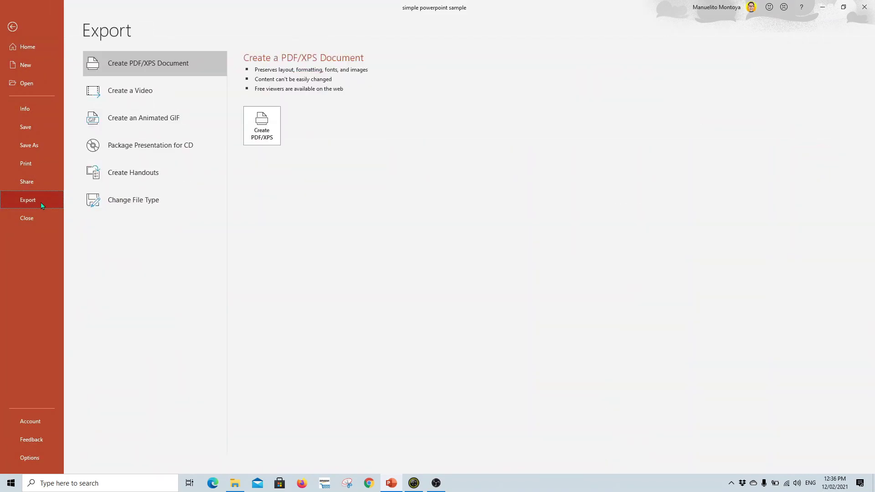
pyautogui.click(146, 96)
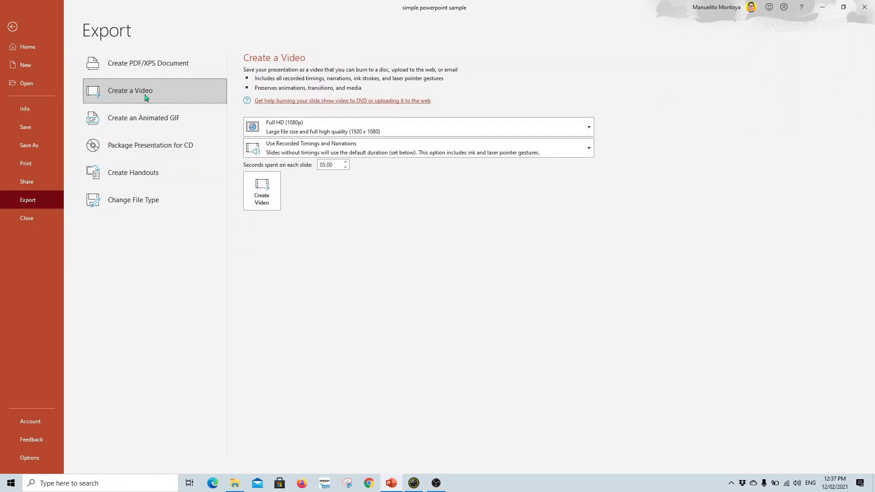
pyautogui.click(345, 131)
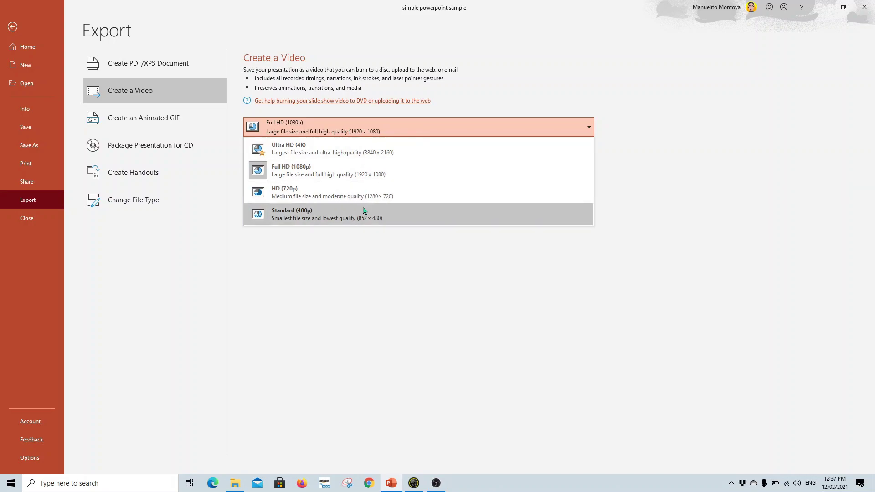
pyautogui.click(360, 180)
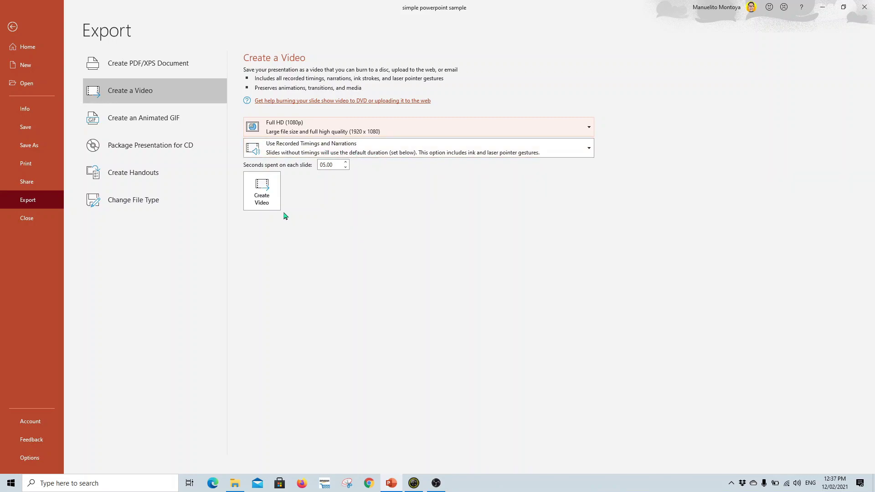
pyautogui.click(443, 157)
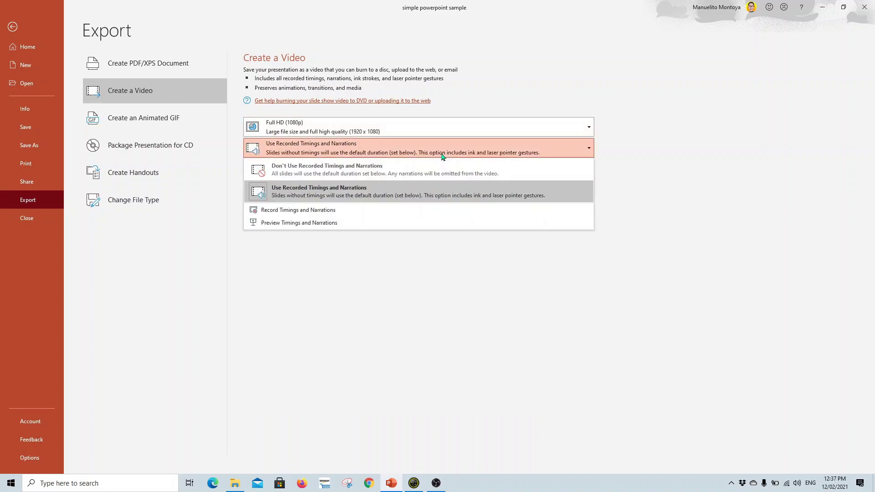
pyautogui.click(351, 197)
# Step: Save the video as 'simple powerpoint sample' on the Desktop, then open WEBINAR MATERIALS maximized in File Explorer
pyautogui.click(258, 187)
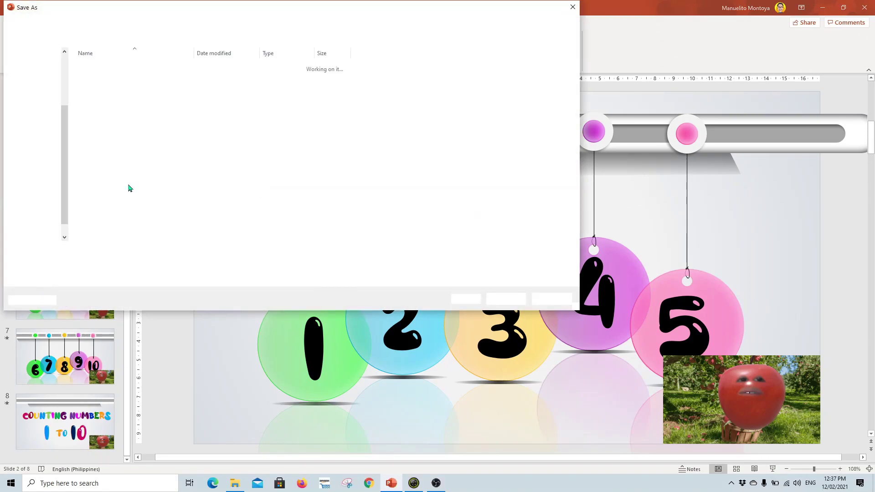
pyautogui.moveTo(357, 9); pyautogui.dragTo(478, 15)
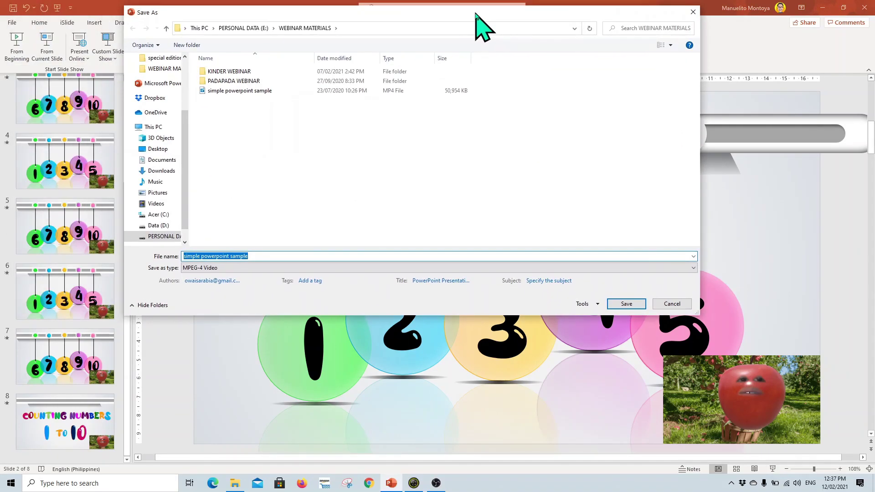
pyautogui.scroll(3, 157, 78)
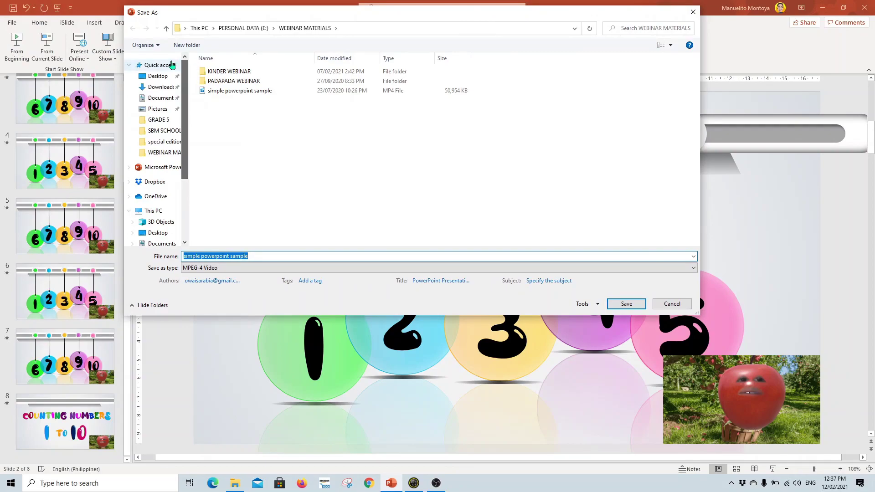
pyautogui.click(153, 77)
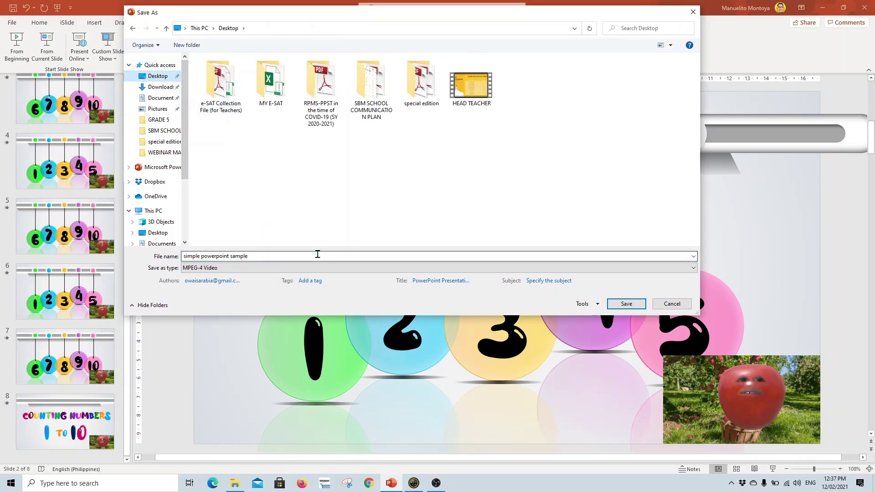
pyautogui.click(624, 304)
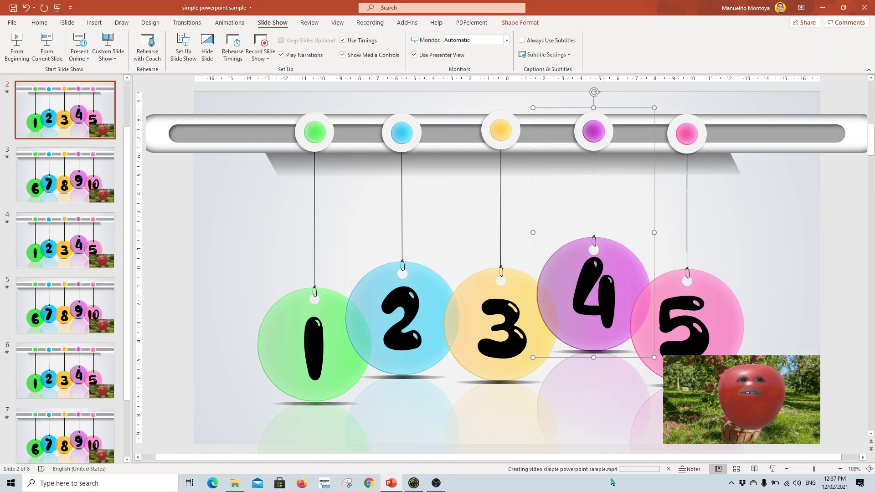
pyautogui.click(235, 484)
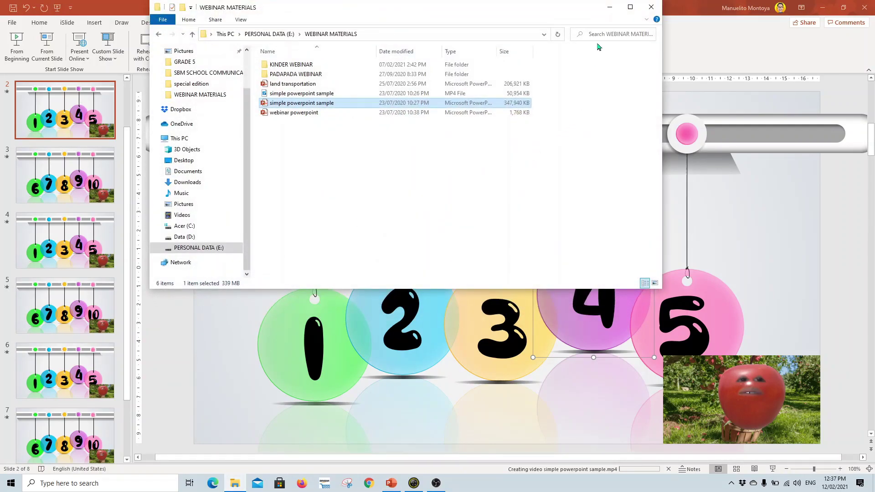
pyautogui.click(630, 7)
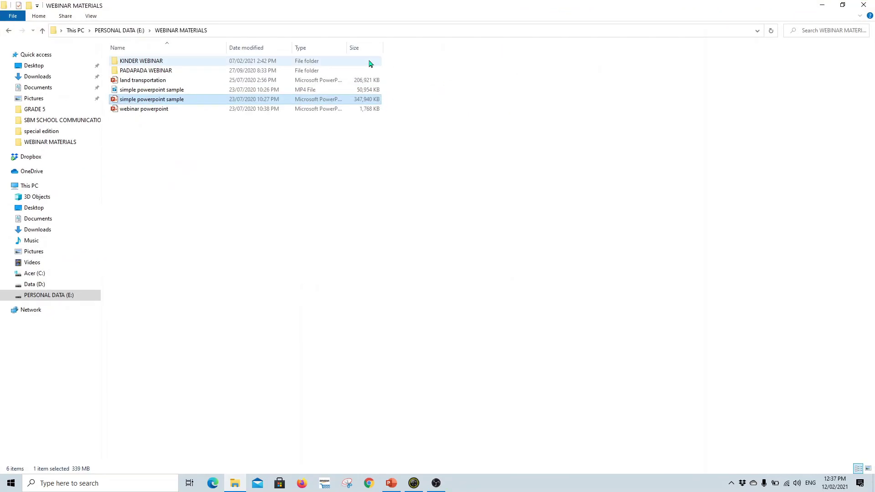
# Step: Play 'simple powerpoint sample' MP4 in Films & TV through to its closing title slide
pyautogui.doubleClick(200, 92)
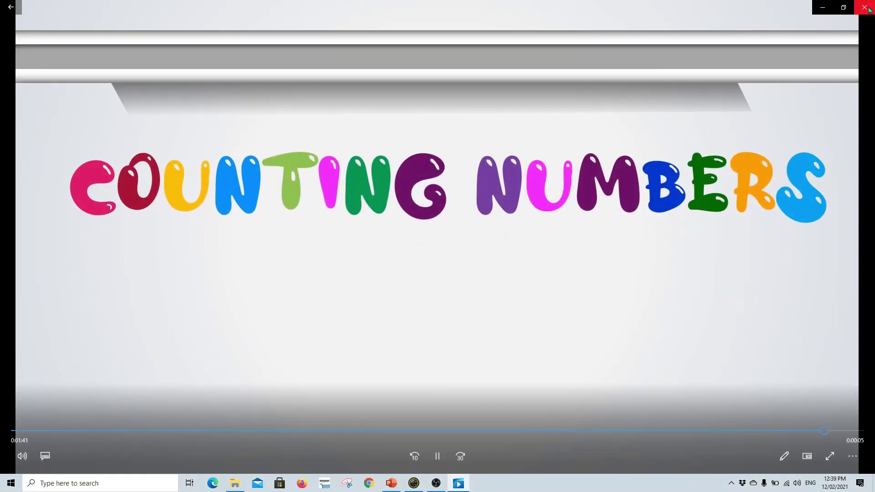
# Step: Close Films & TV and bring PowerPoint back to the front on slide 2
pyautogui.click(868, 9)
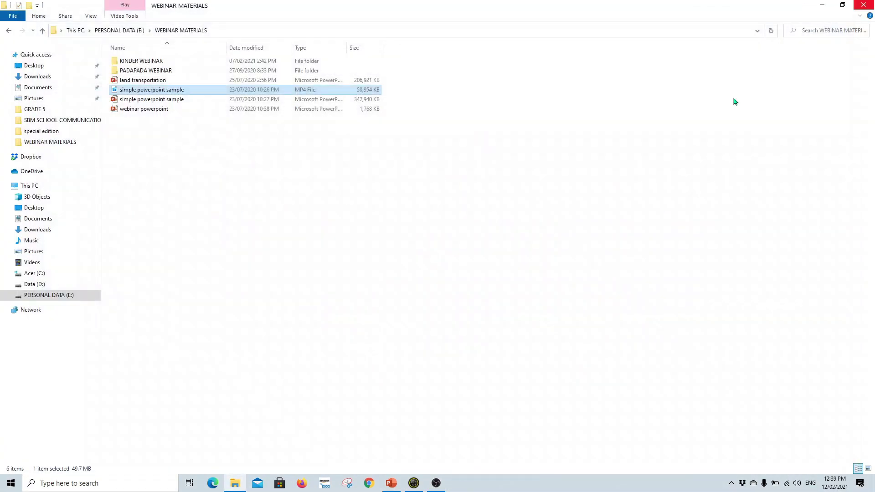
pyautogui.click(392, 488)
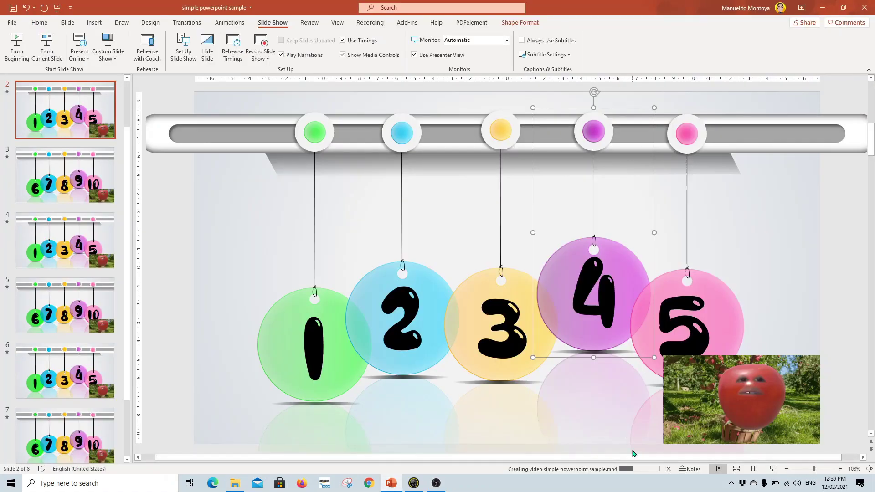